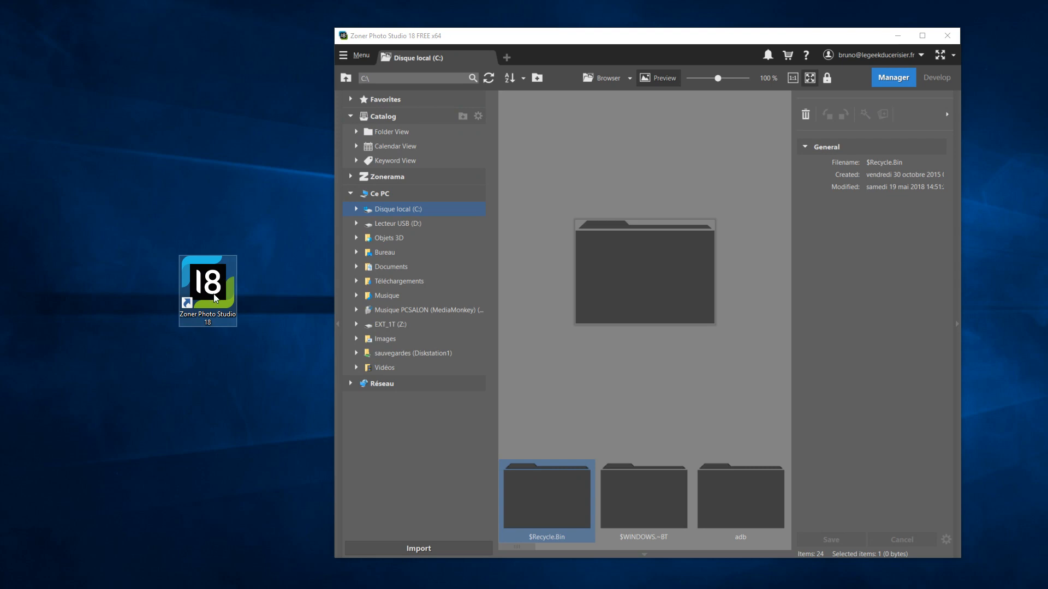
Open the Import window for acquiring photos and videos from the memory card
click(357, 55)
mouse_move(376, 71)
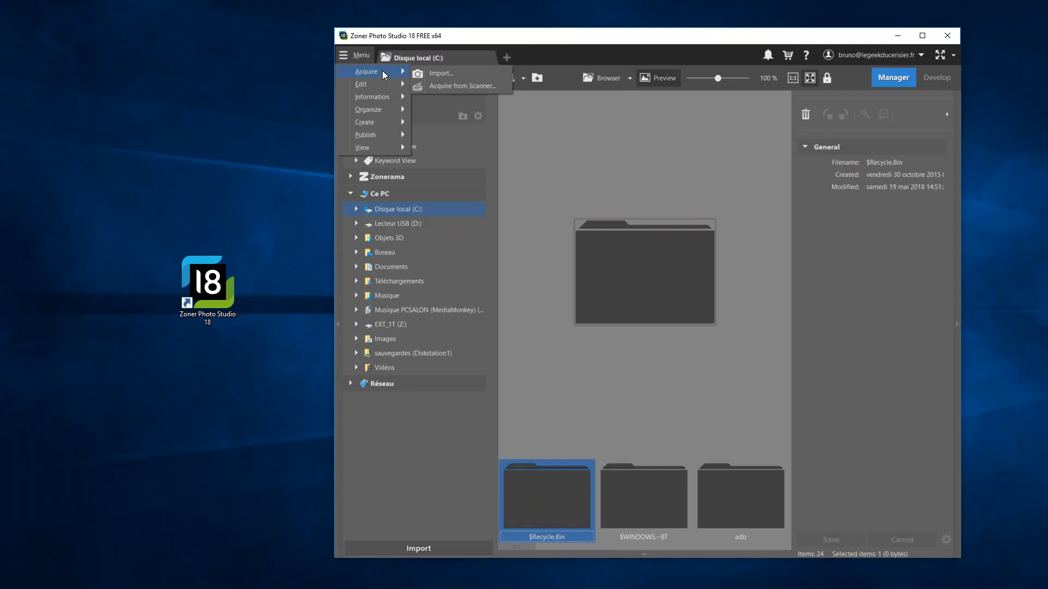
click(460, 77)
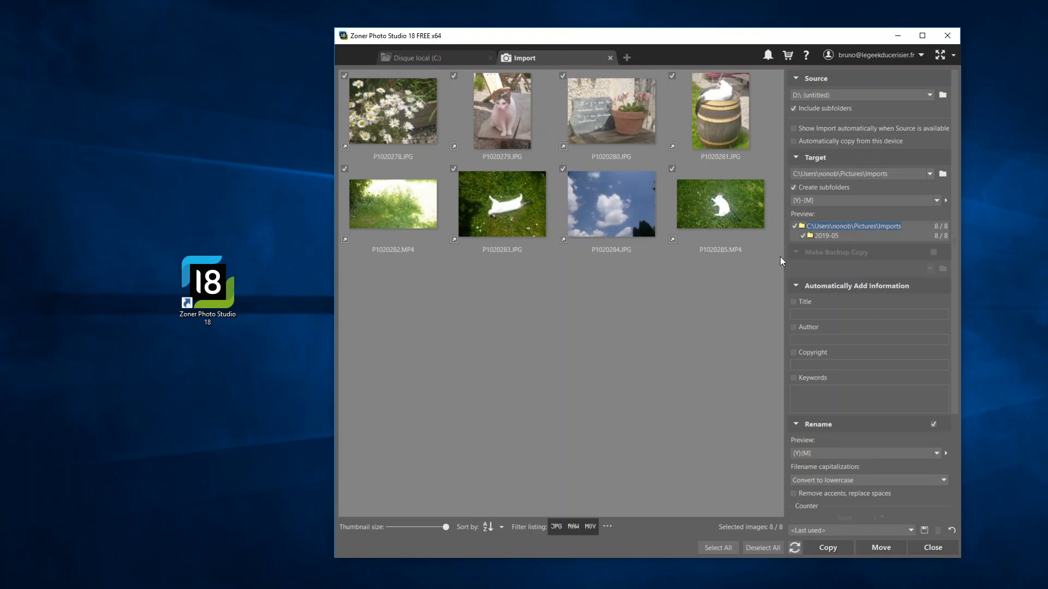
click(942, 102)
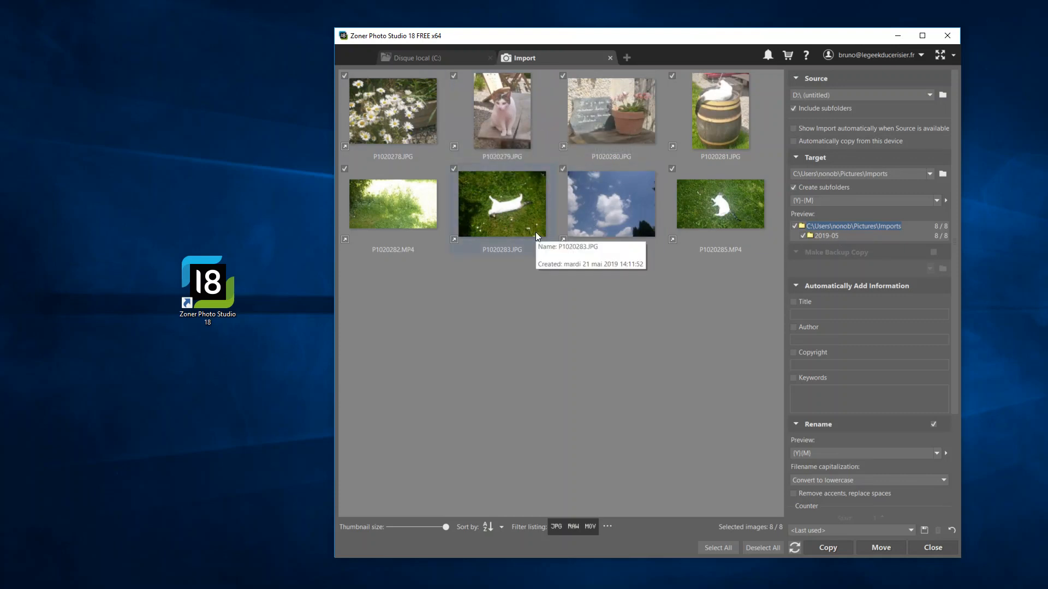
Switch subfolder creation off and on again for the import target folder
click(794, 189)
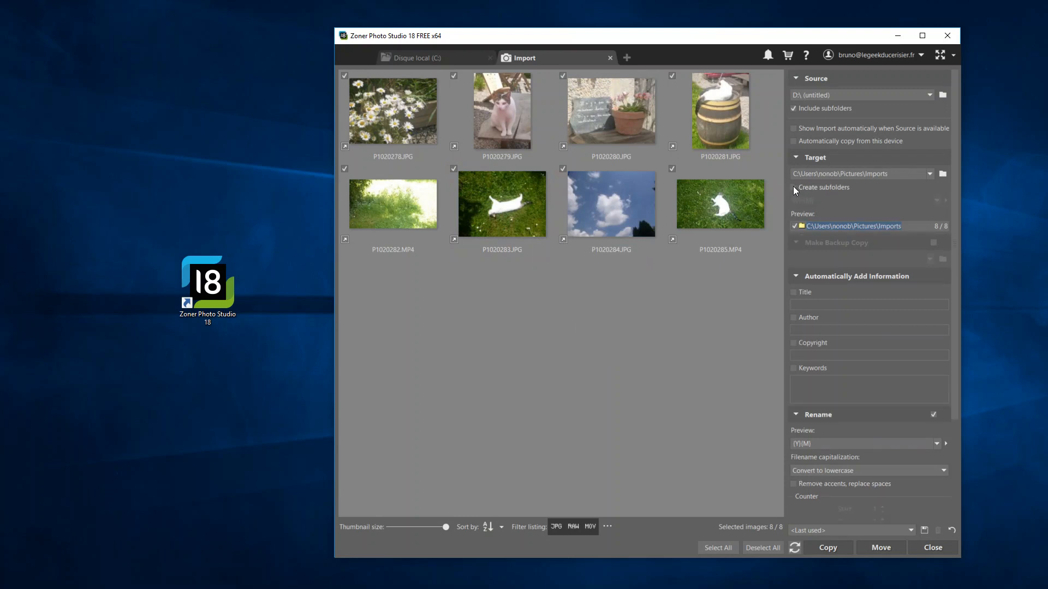
click(793, 188)
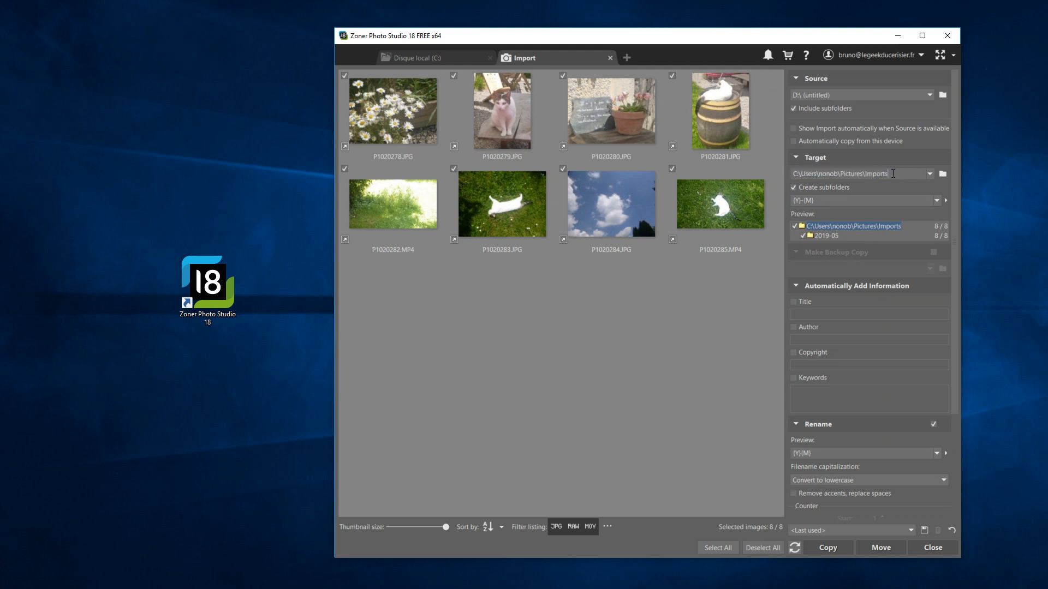
mouse_move(892, 173)
mouse_down()
mouse_move(792, 174)
mouse_move(892, 174)
mouse_up()
drag(866, 173, 840, 175)
click(846, 175)
drag(845, 174, 864, 174)
click(868, 177)
Try adding Day Taken to the subfolder name pattern, and restore the pattern to {Y}-{M}
click(801, 201)
text(-)
key(Return)
drag(793, 204, 802, 203)
click(800, 202)
drag(803, 201, 822, 203)
click(945, 201)
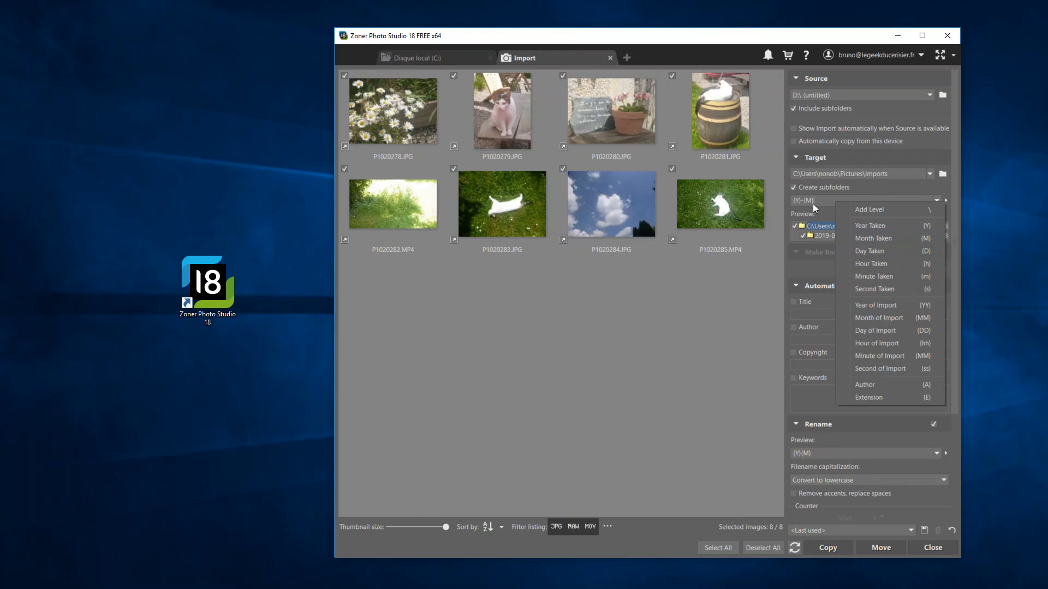
click(873, 252)
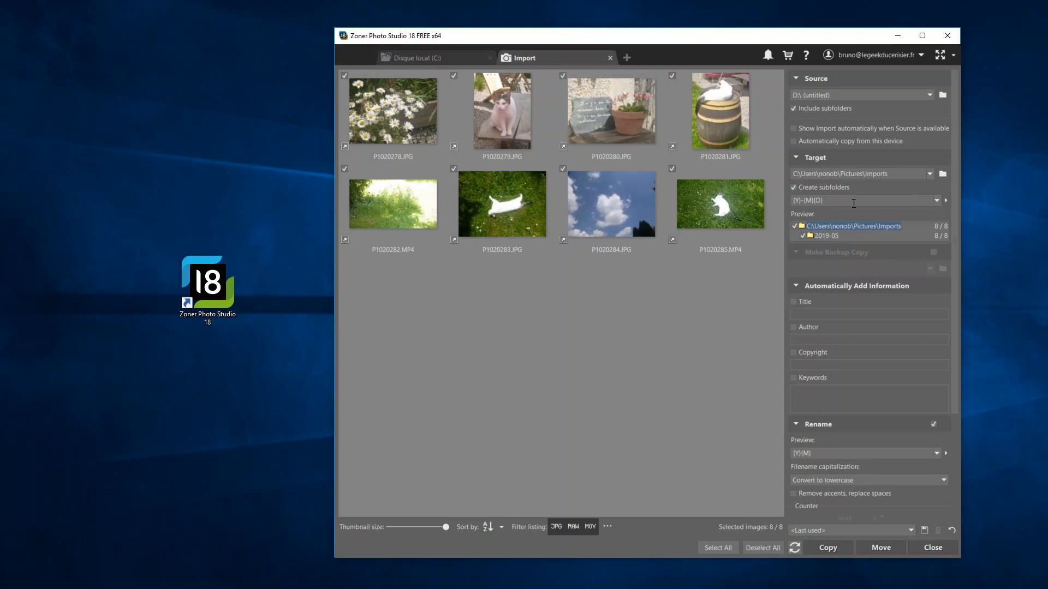
text(-)
key(BackSpace)
key(BackSpace)
key(BackSpace)
key(BackSpace)
text(.)
key(BackSpace)
text(-)
Enable the automatically added title, author and keywords, and fill them with Aujourd'hui, Moi and chat
scroll(849, 266, down, 2)
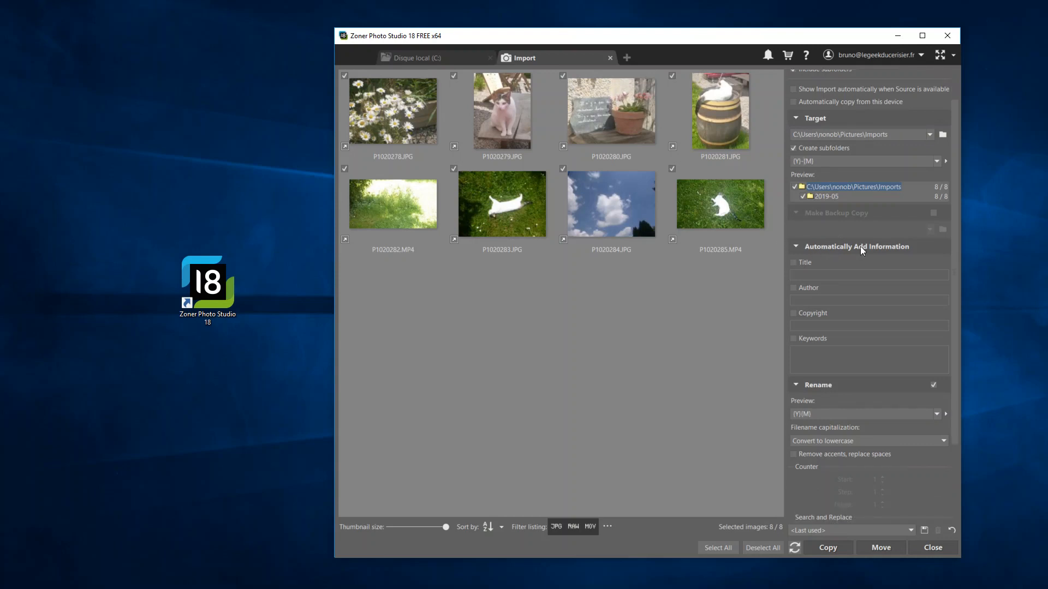
scroll(851, 218, down, 1)
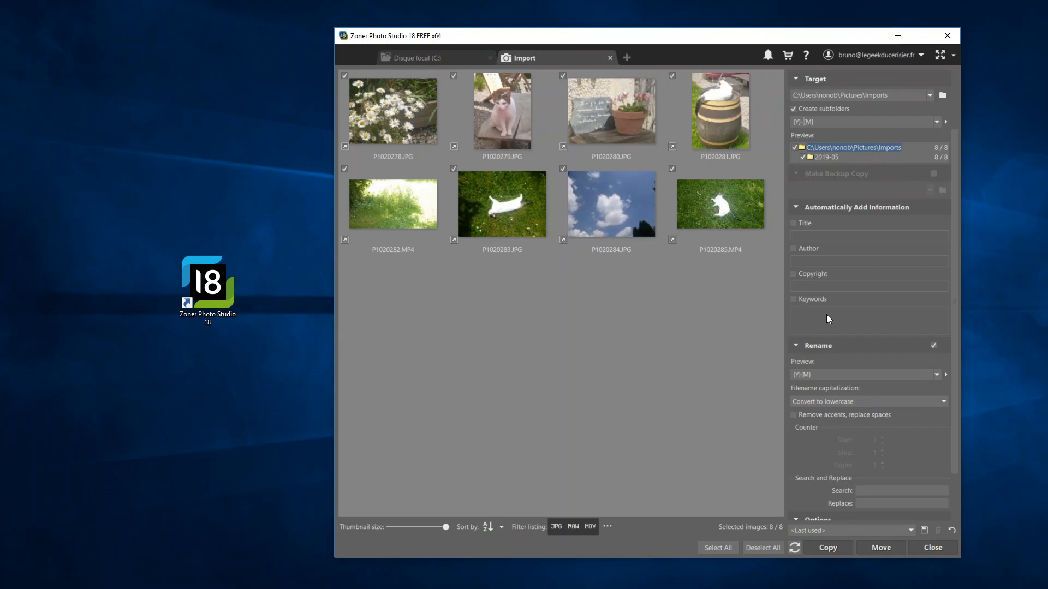
click(793, 224)
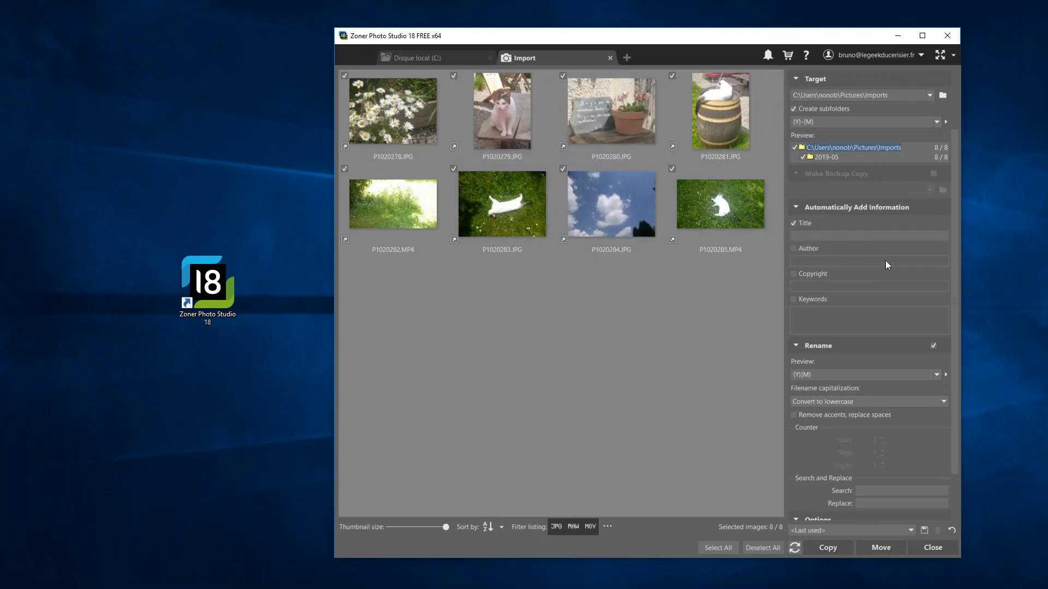
text(Aujourd'hui)
click(793, 248)
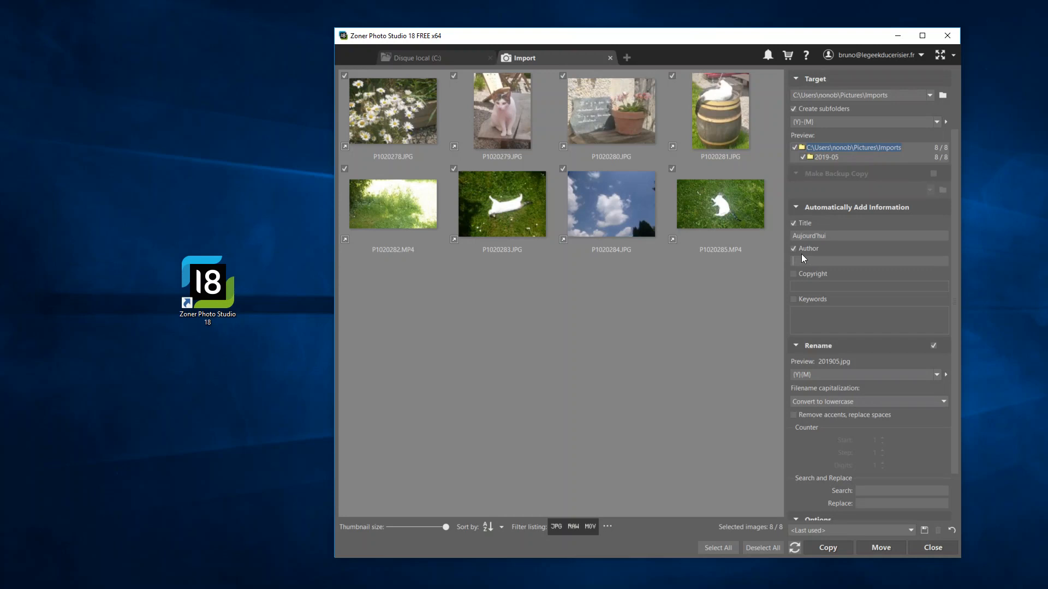
text(Moi)
click(793, 300)
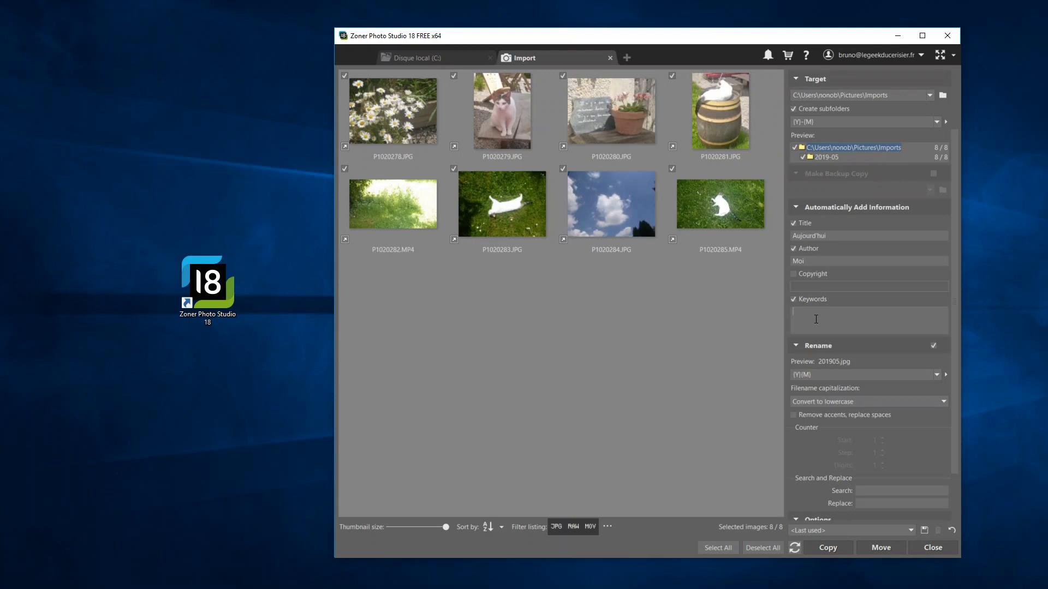
text(chat)
scroll(843, 265, down, 3)
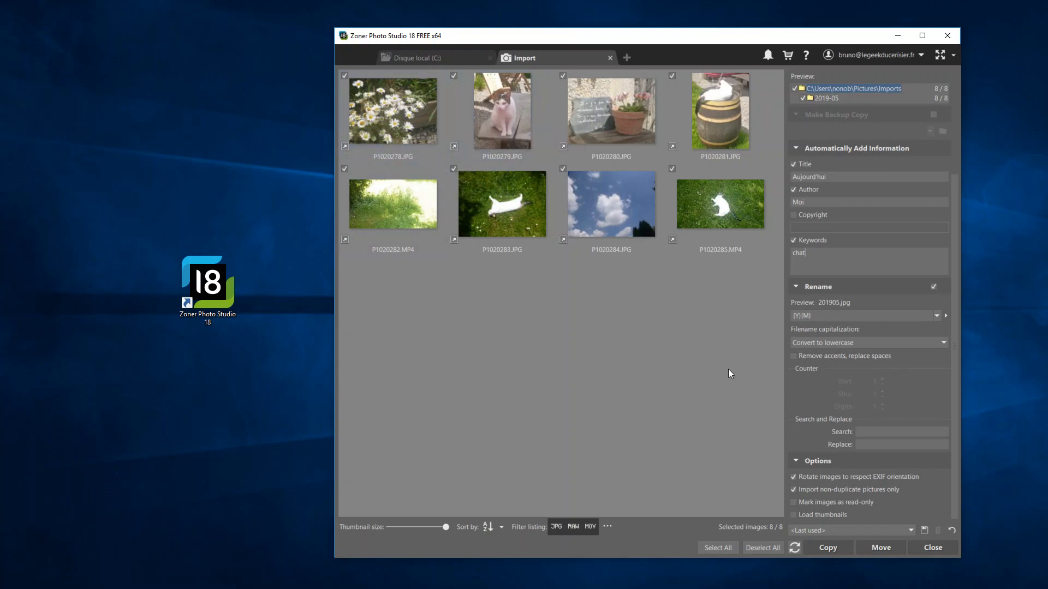
click(931, 286)
click(933, 286)
scroll(835, 195, up, 2)
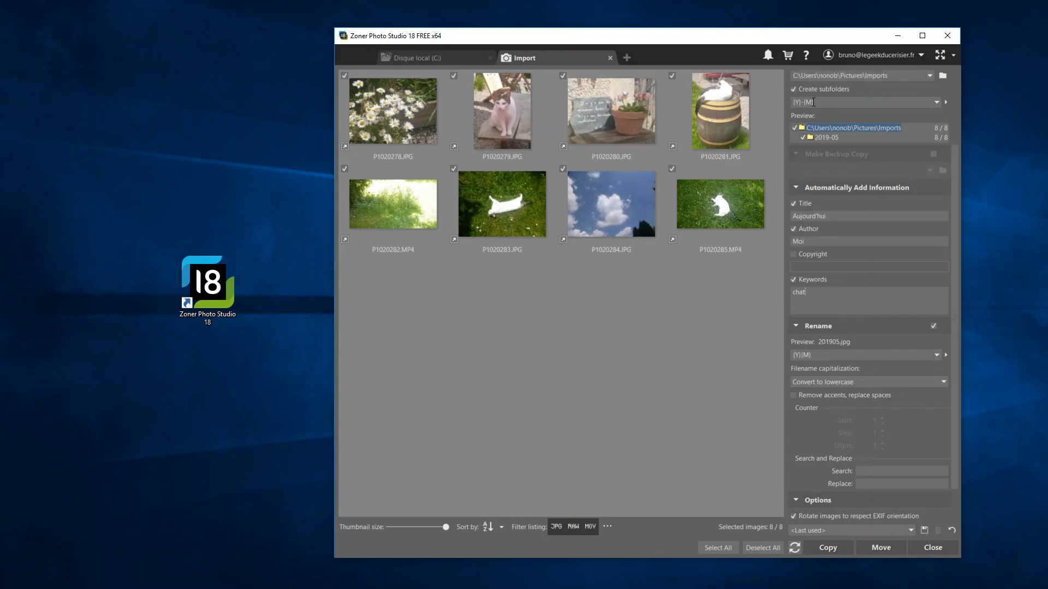
scroll(852, 266, down, 2)
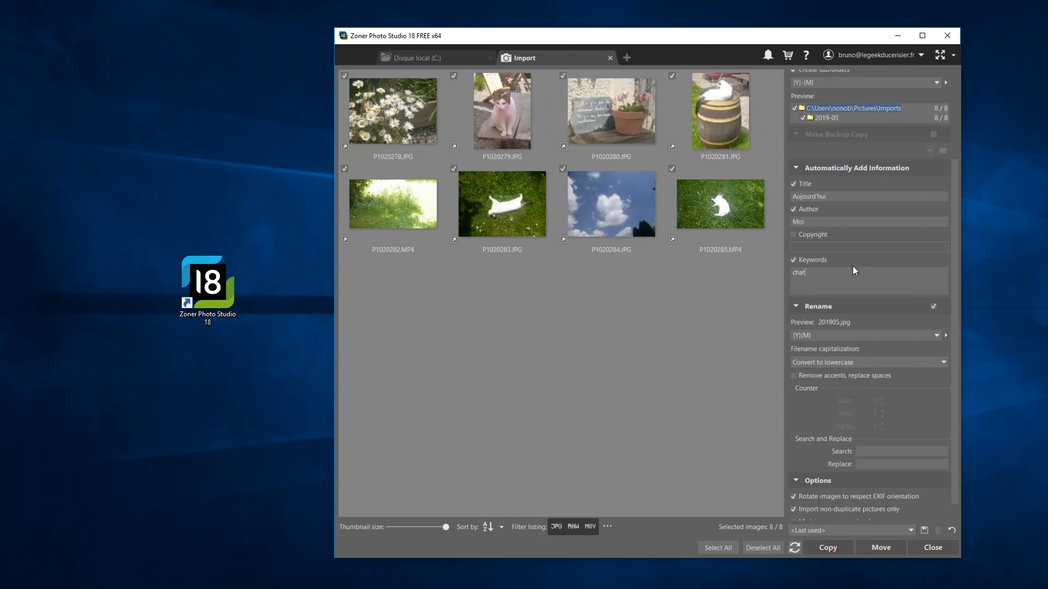
Set the rename pattern to {Y}{M}{D}{h}{m}{s} using the date and time taken, with filename capitalization set to Convert to lowercase
click(820, 316)
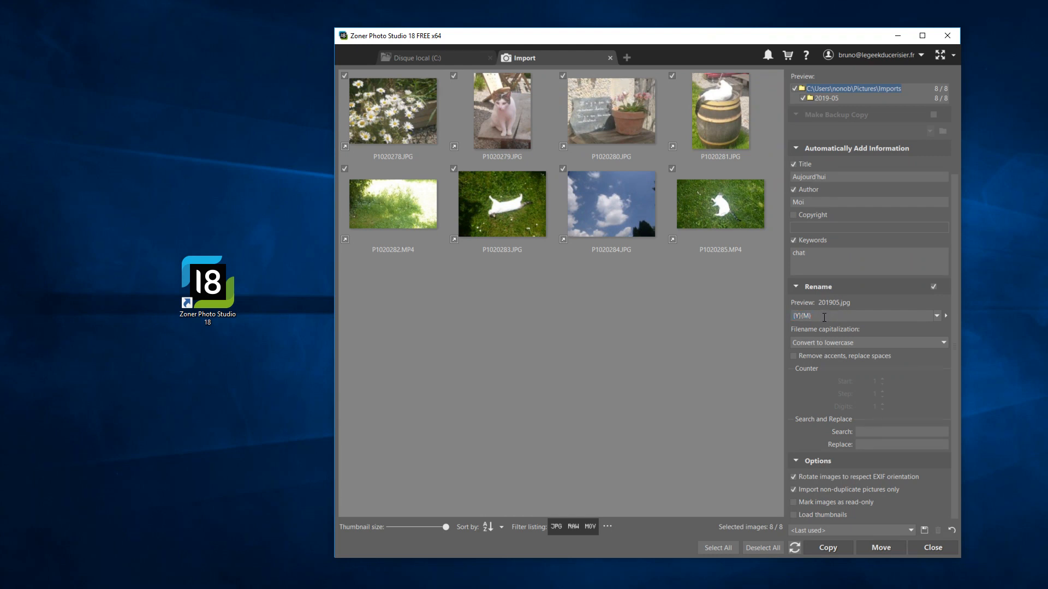
click(794, 316)
click(946, 317)
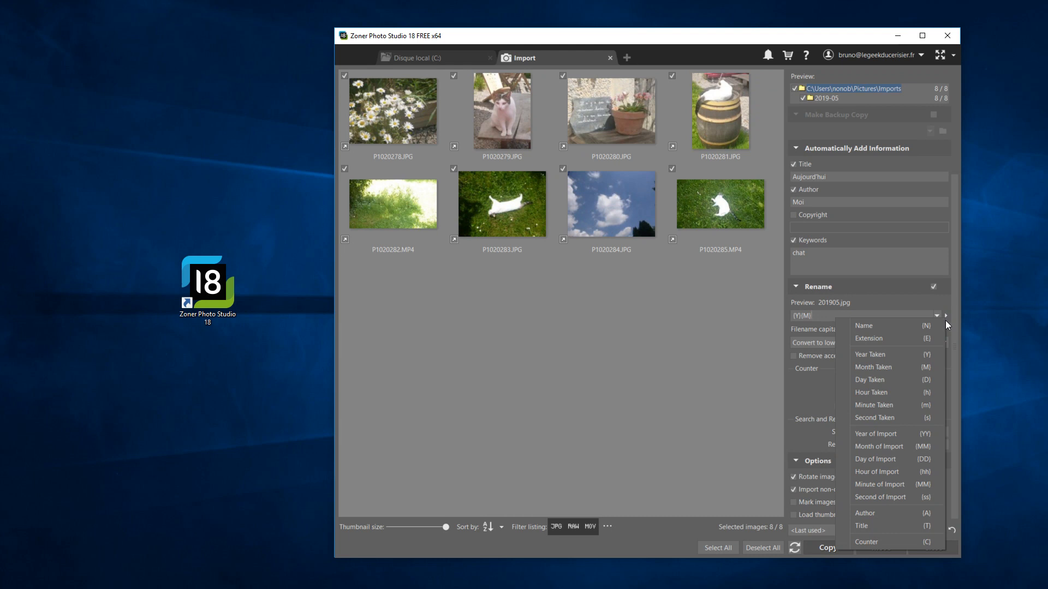
click(879, 379)
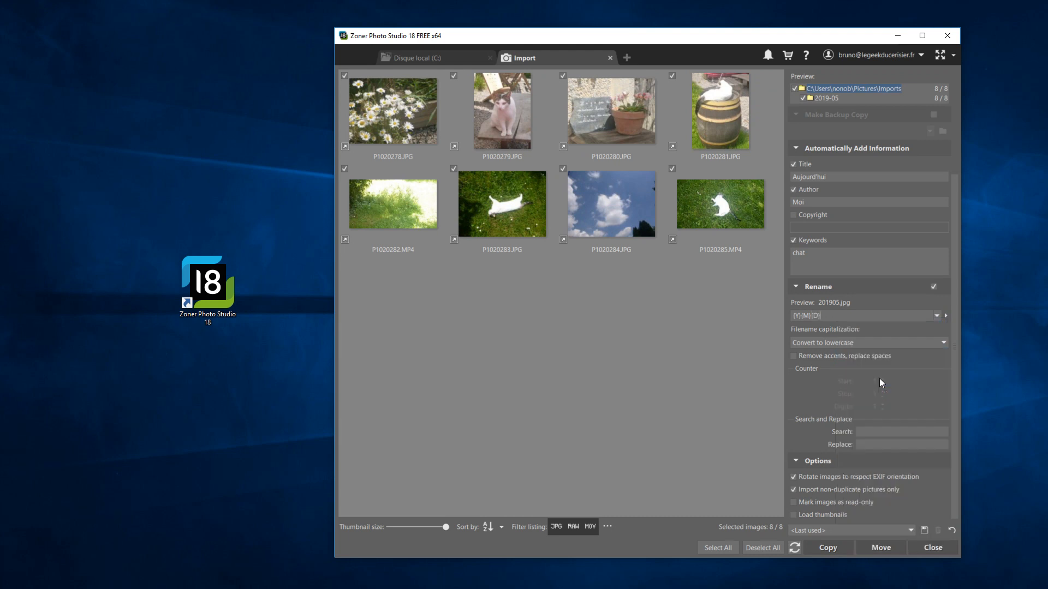
click(946, 317)
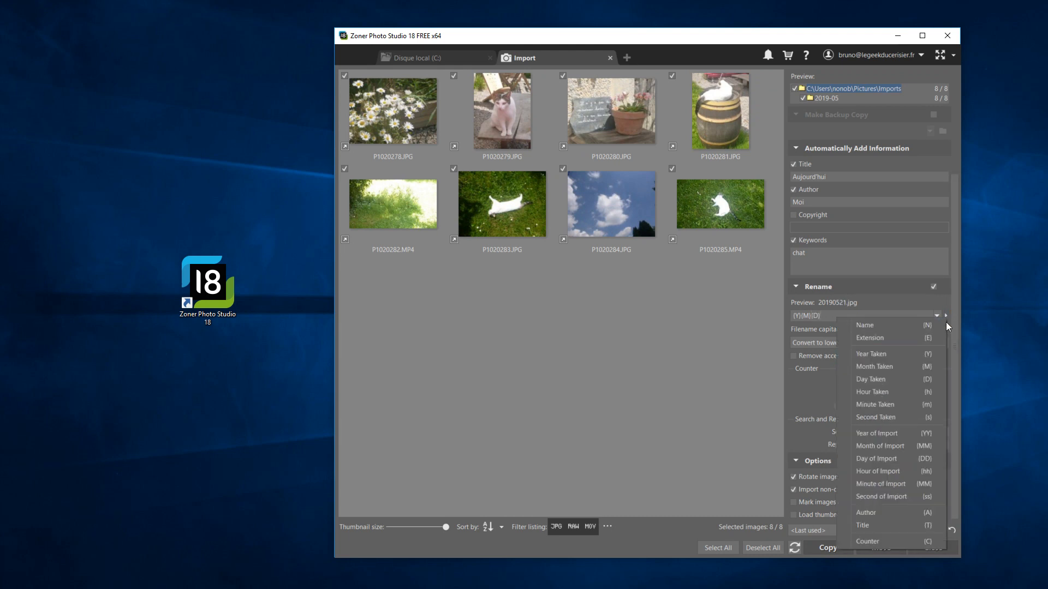
click(876, 393)
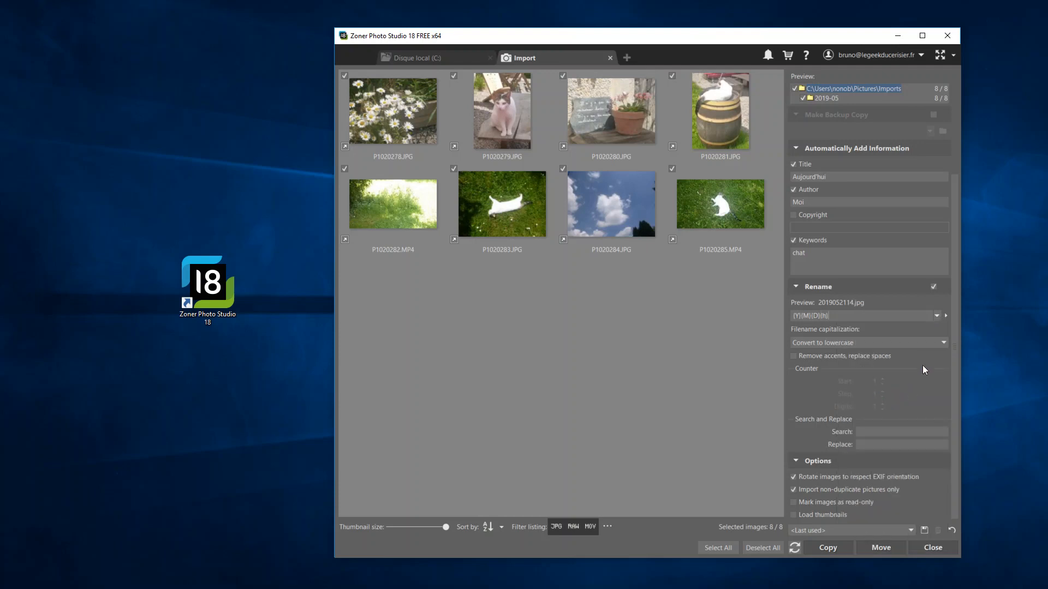
click(945, 317)
click(877, 403)
click(946, 317)
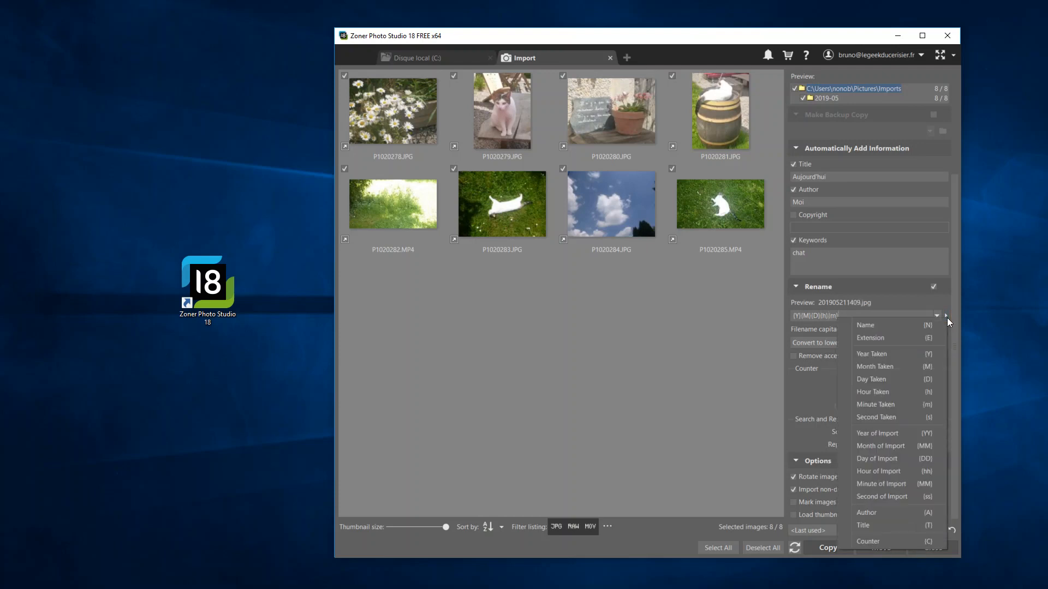
click(888, 418)
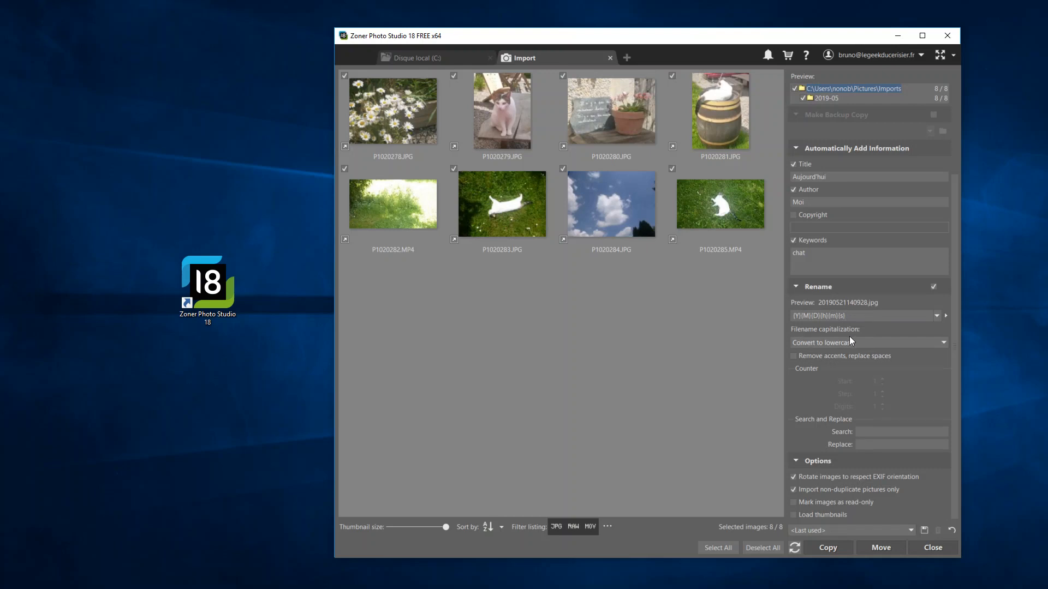
click(943, 342)
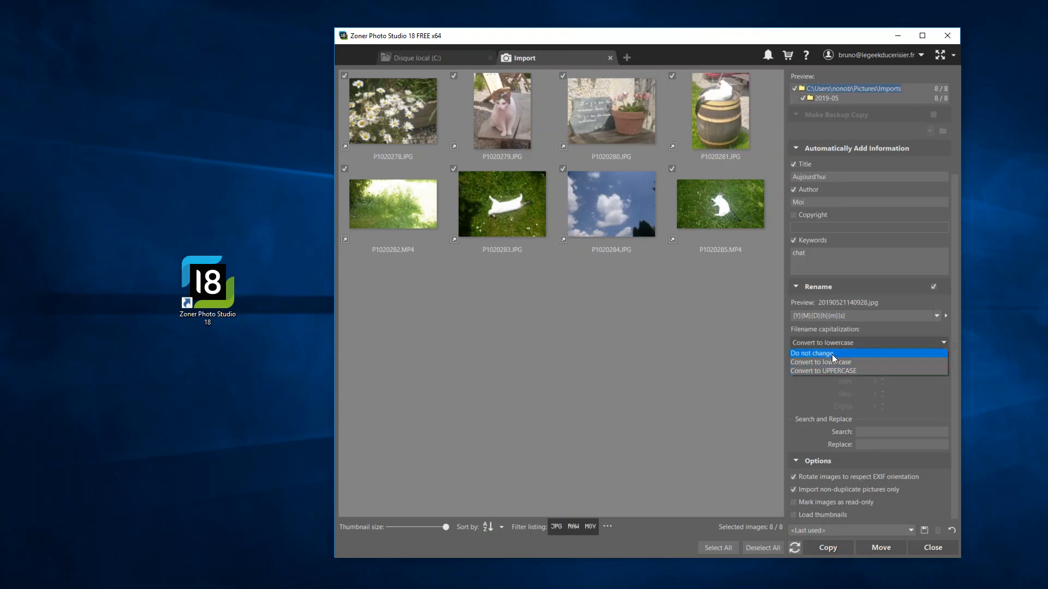
click(838, 362)
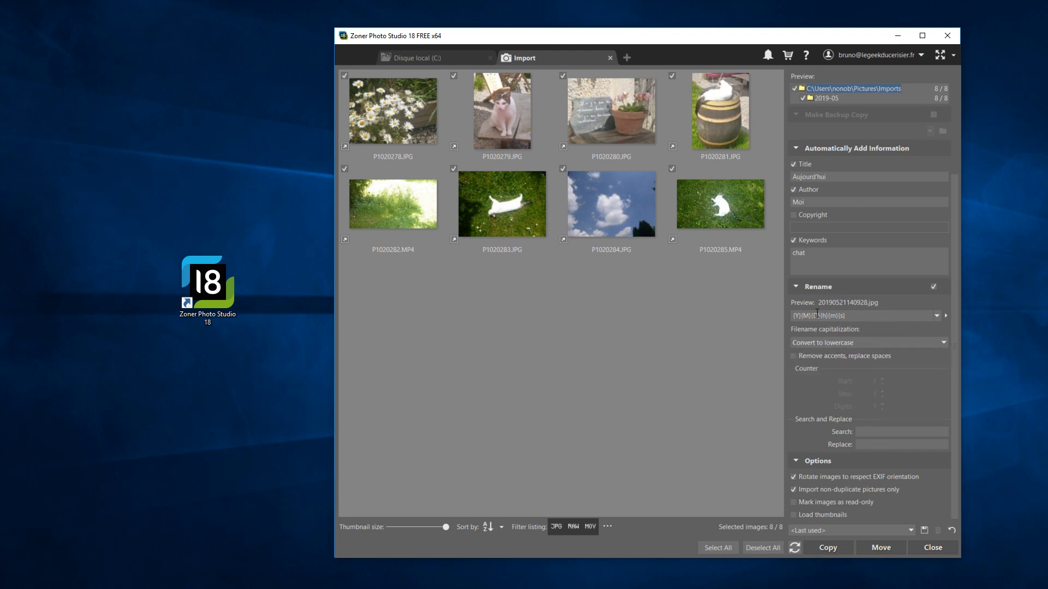
Hide the JPG files from the import listing to view only the videos, and show them again
scroll(873, 363, down, 1)
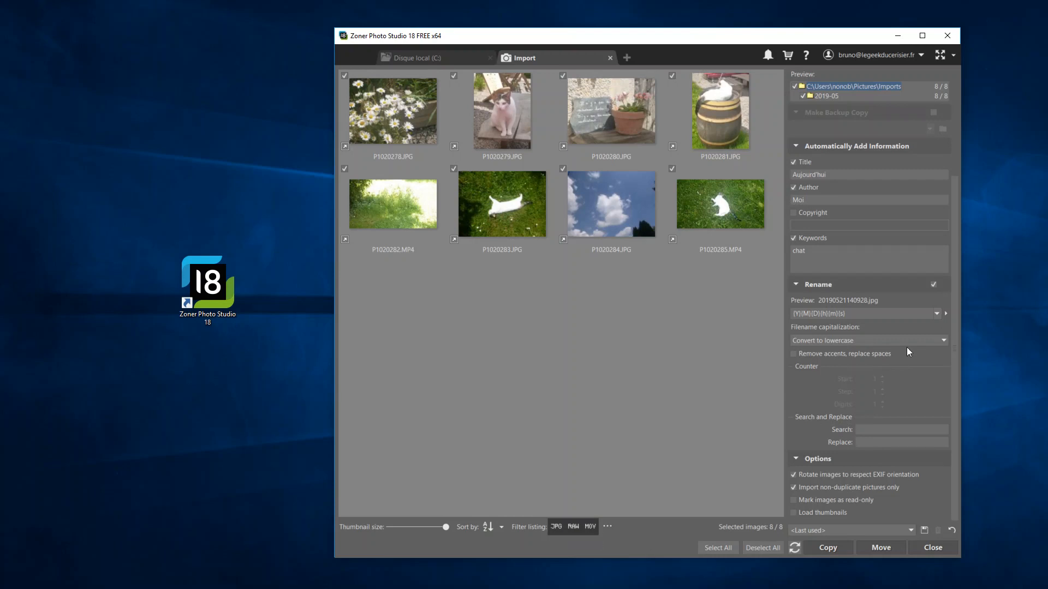
scroll(863, 301, up, 1)
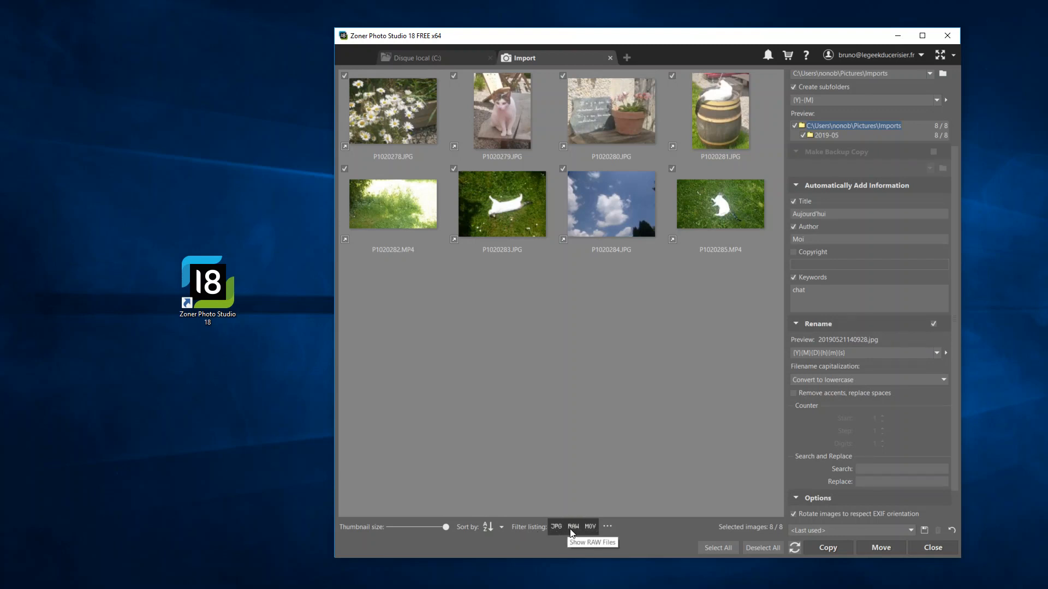
click(555, 530)
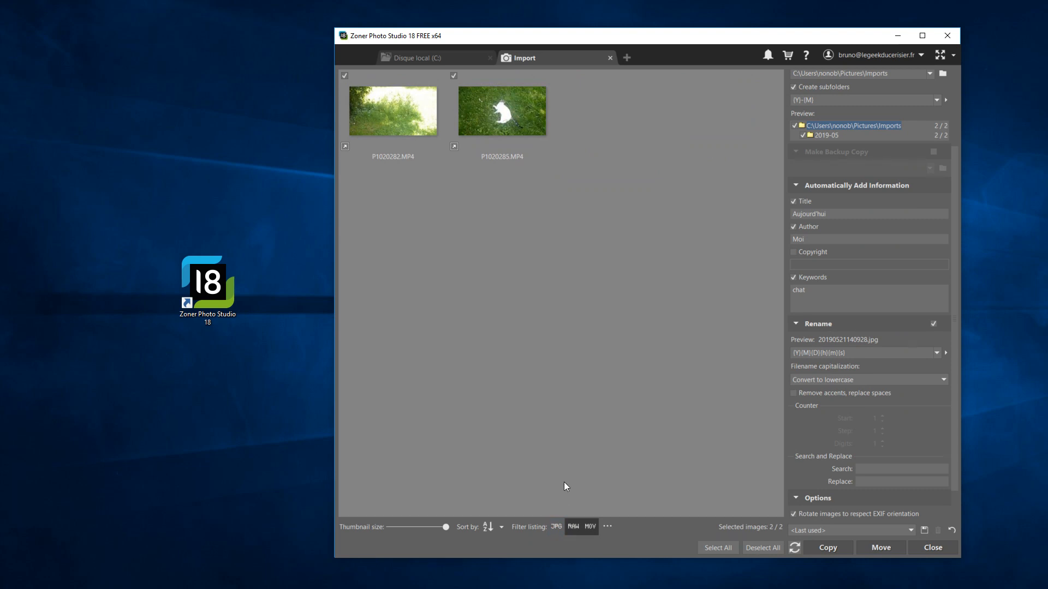
click(558, 528)
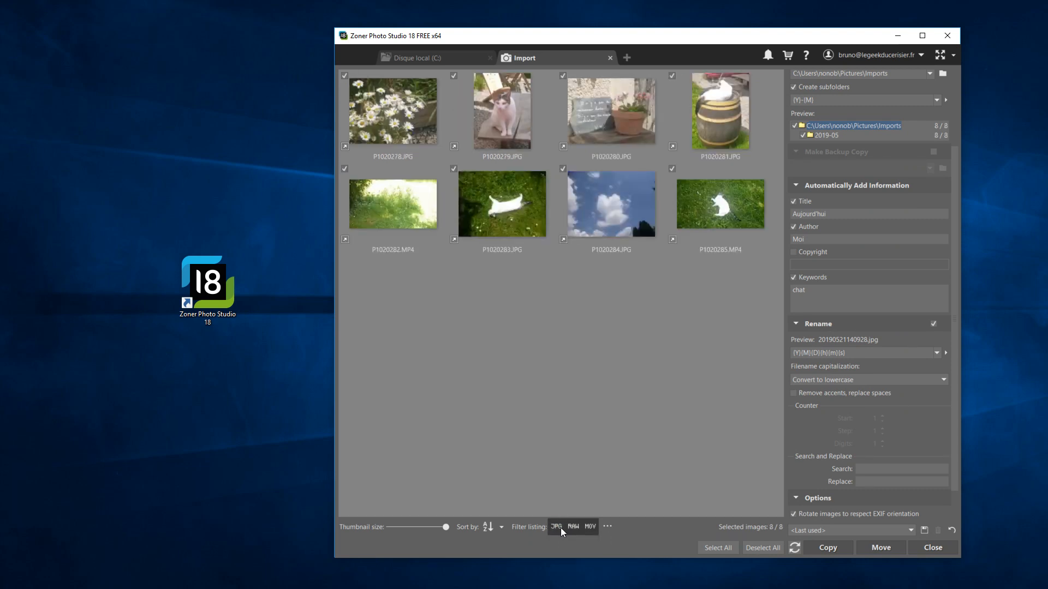
click(556, 528)
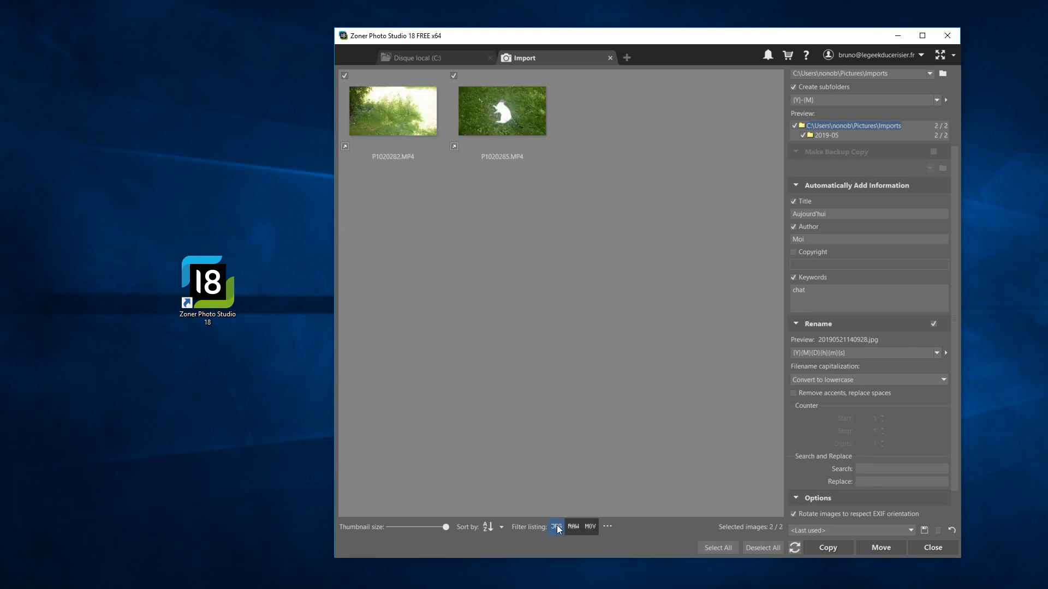
click(556, 529)
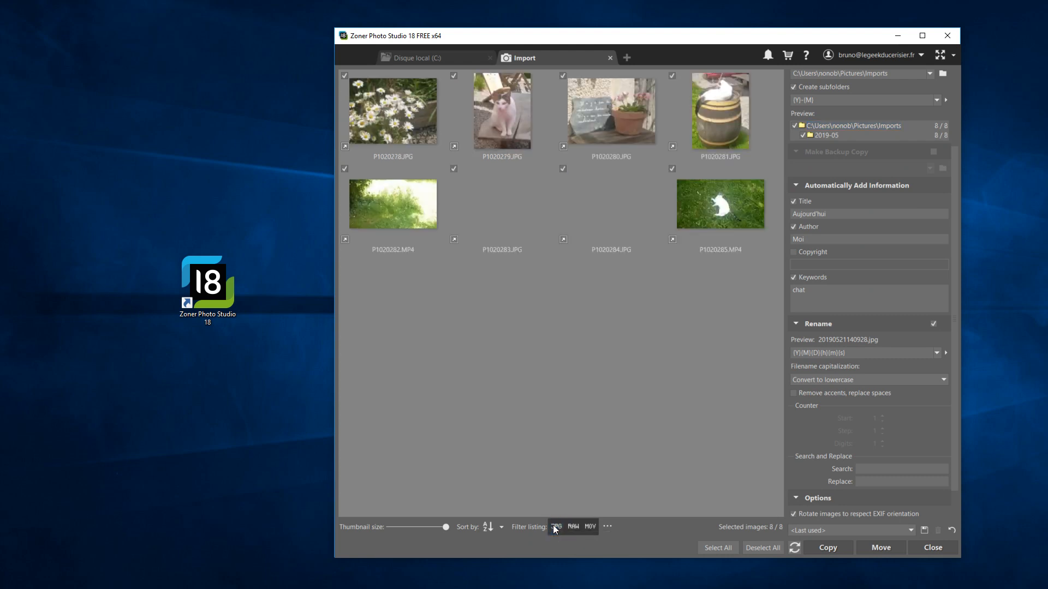
Filter the import listing by JPG, RAW and MOV files in turn, and restore all three file types
click(590, 527)
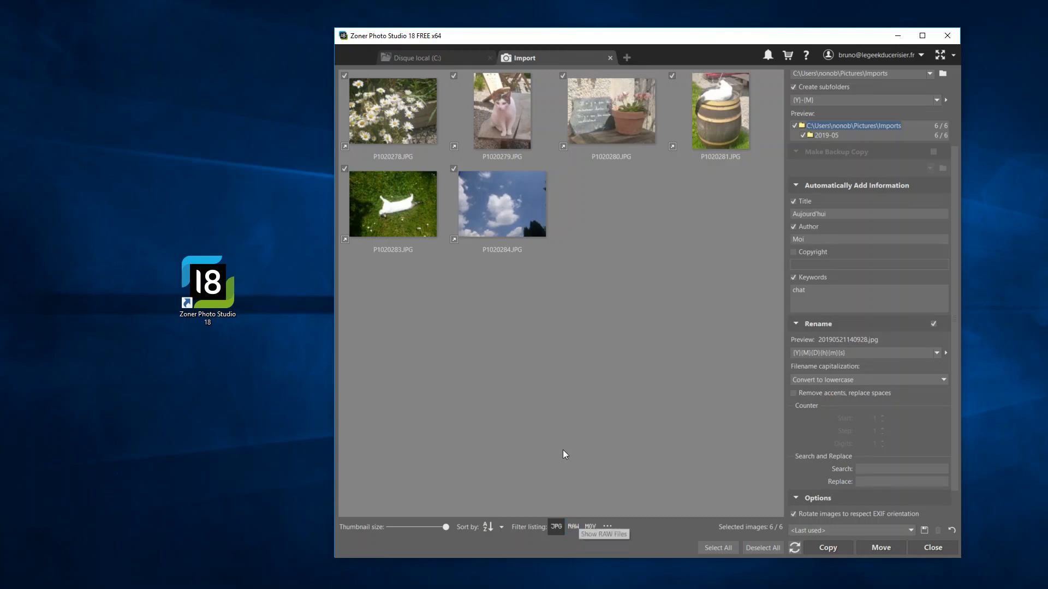
click(573, 527)
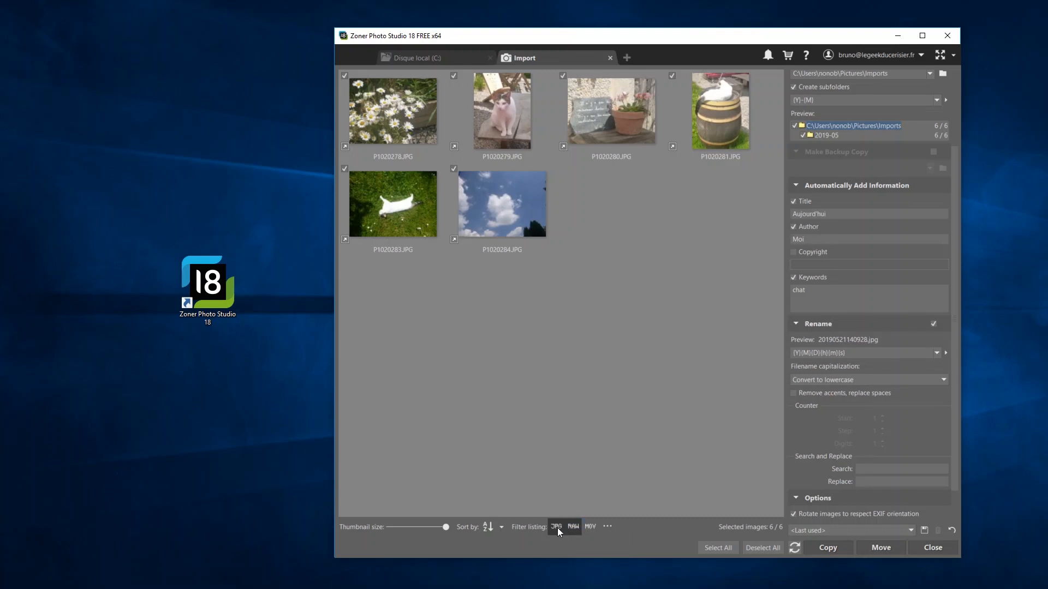
click(557, 527)
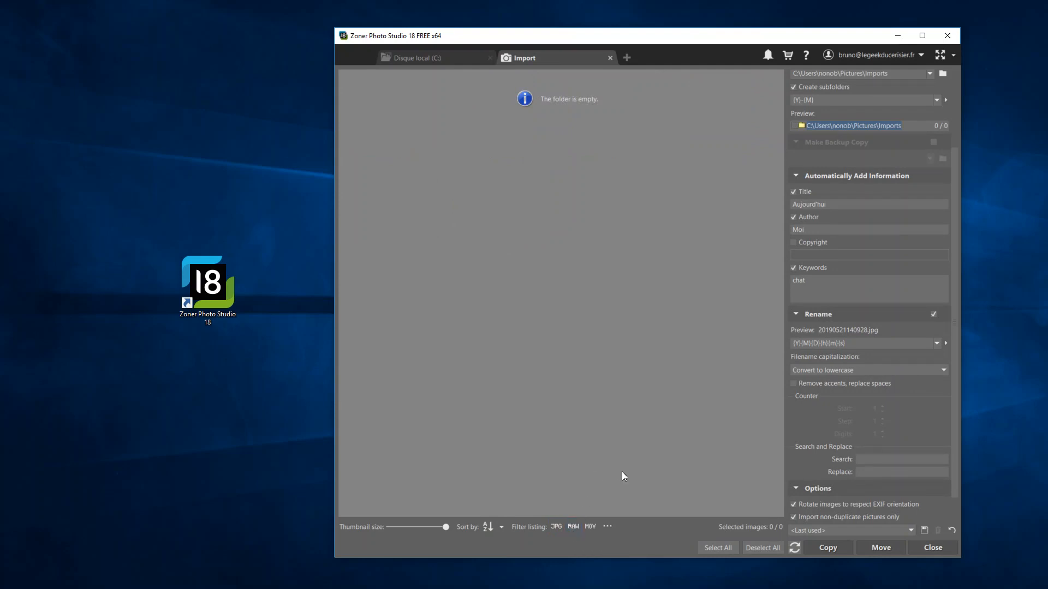
click(595, 530)
click(588, 528)
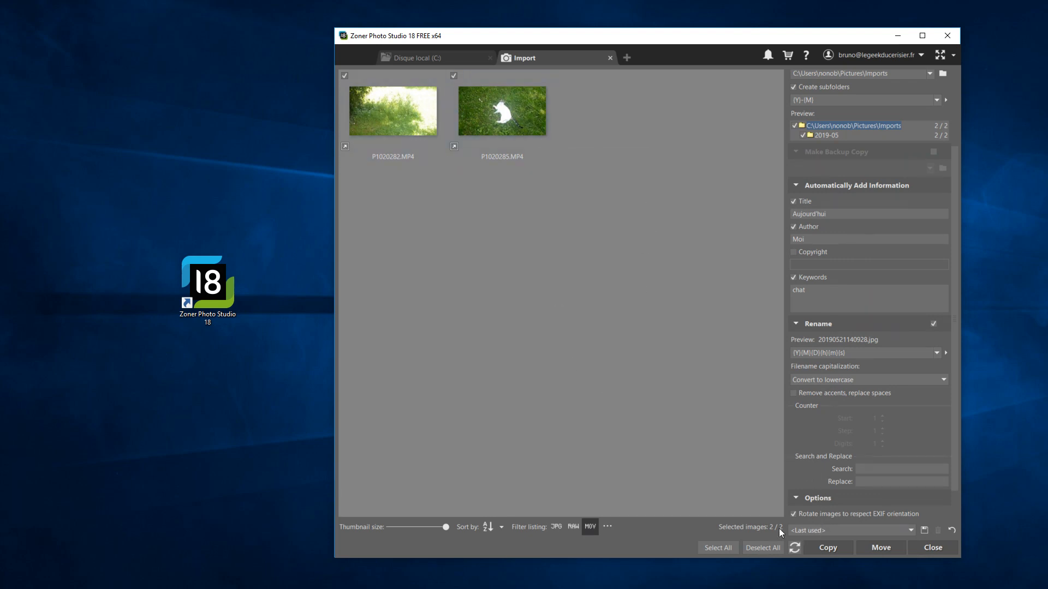
click(551, 525)
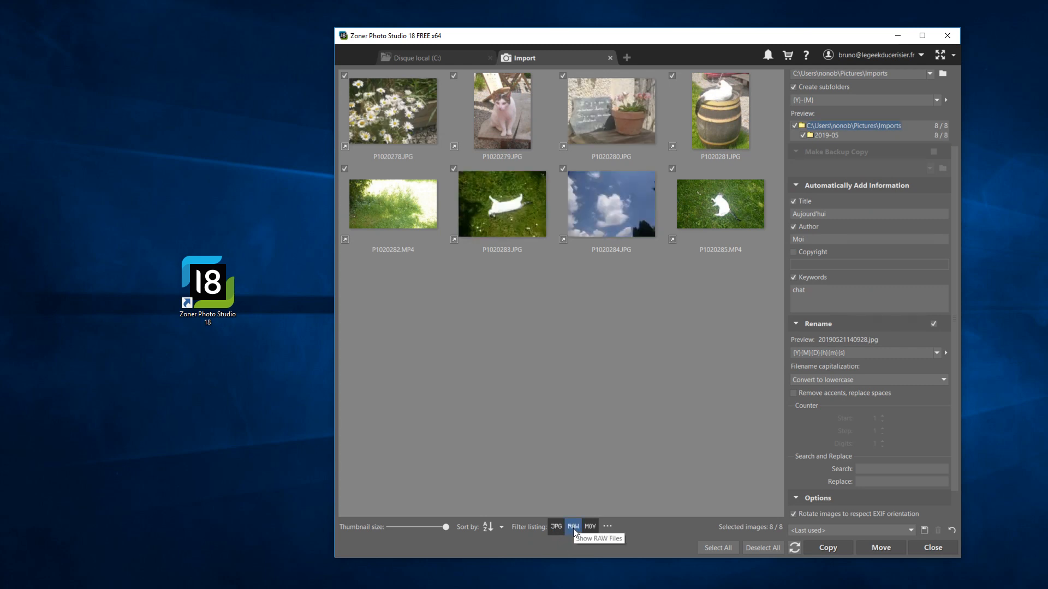
Pick the daisy photo and the flowerpot photo in turn, and select all the photos and videos for import
click(573, 527)
mouse_move(448, 527)
mouse_down()
mouse_move(404, 526)
mouse_move(453, 532)
mouse_up()
click(344, 79)
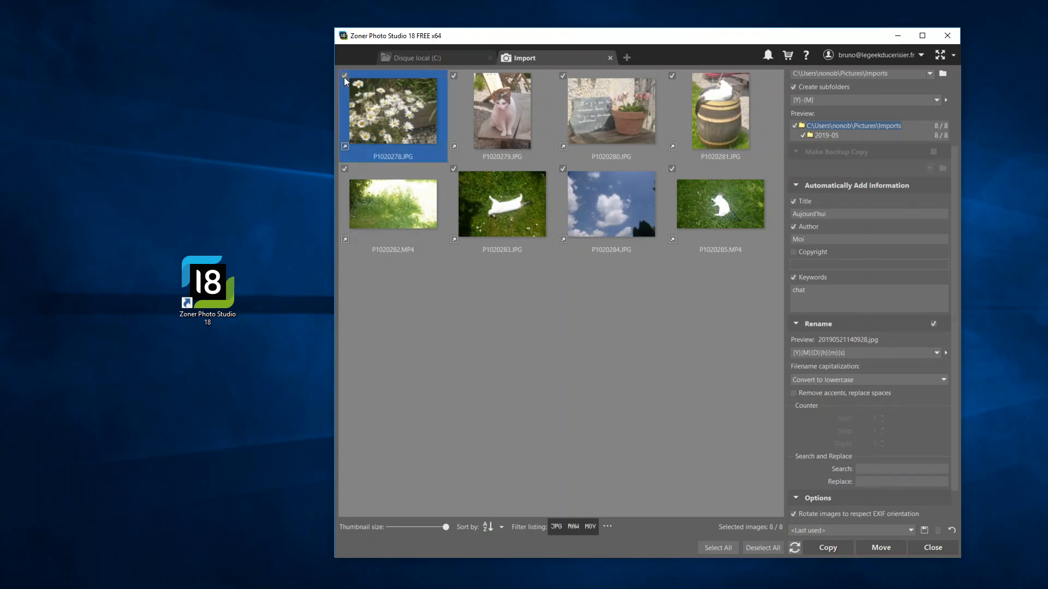
click(562, 76)
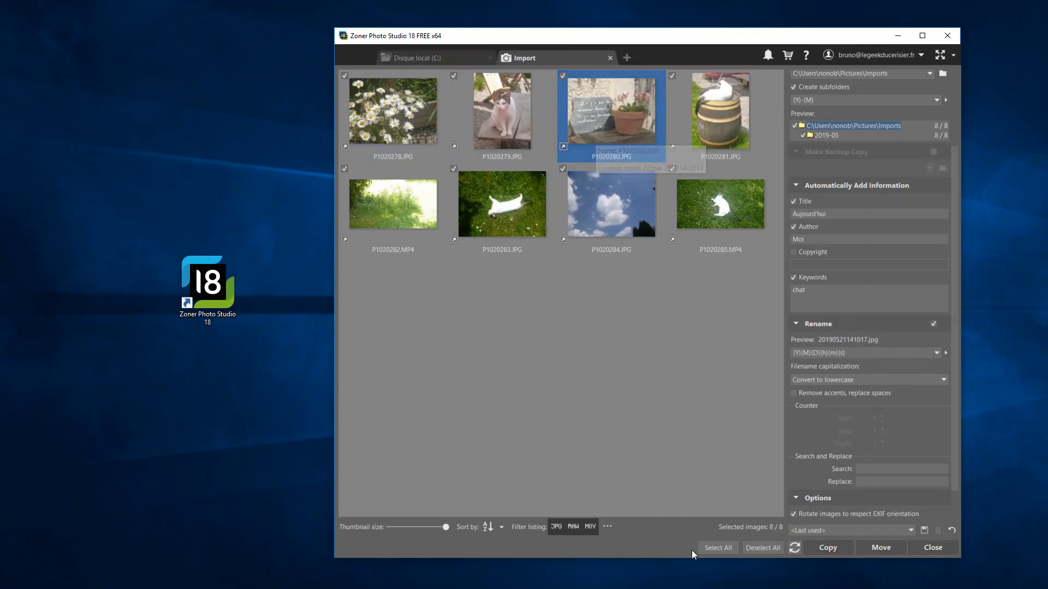
click(722, 547)
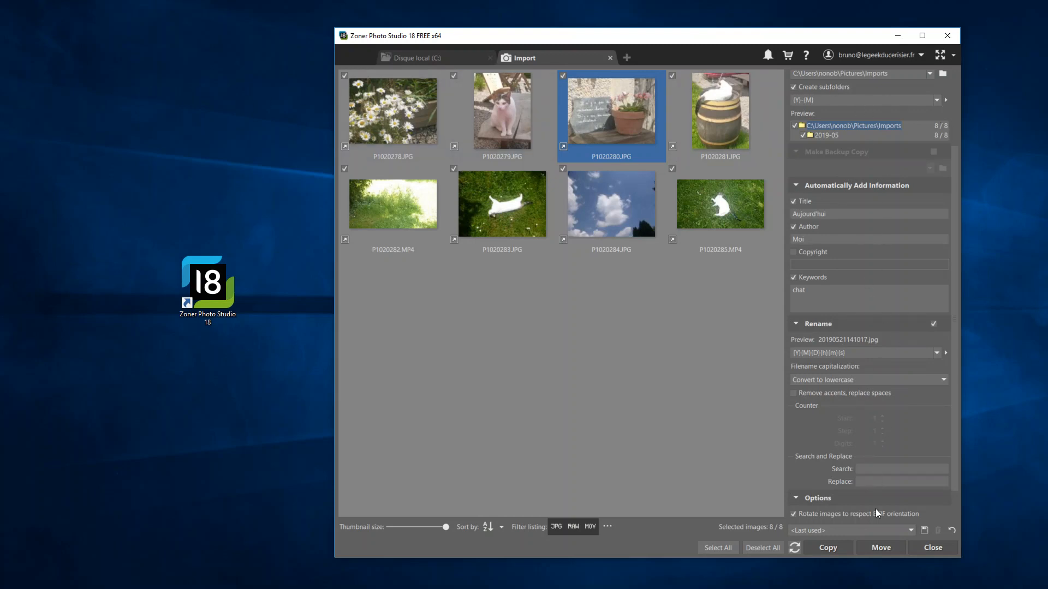
scroll(807, 449, down, 2)
scroll(806, 445, up, 7)
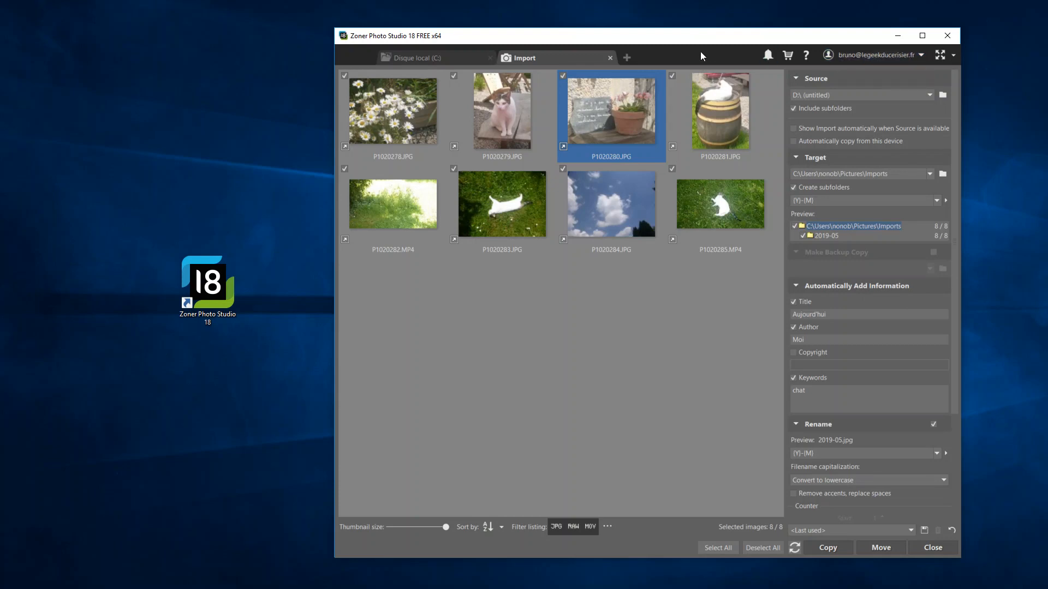
drag(695, 39, 637, 28)
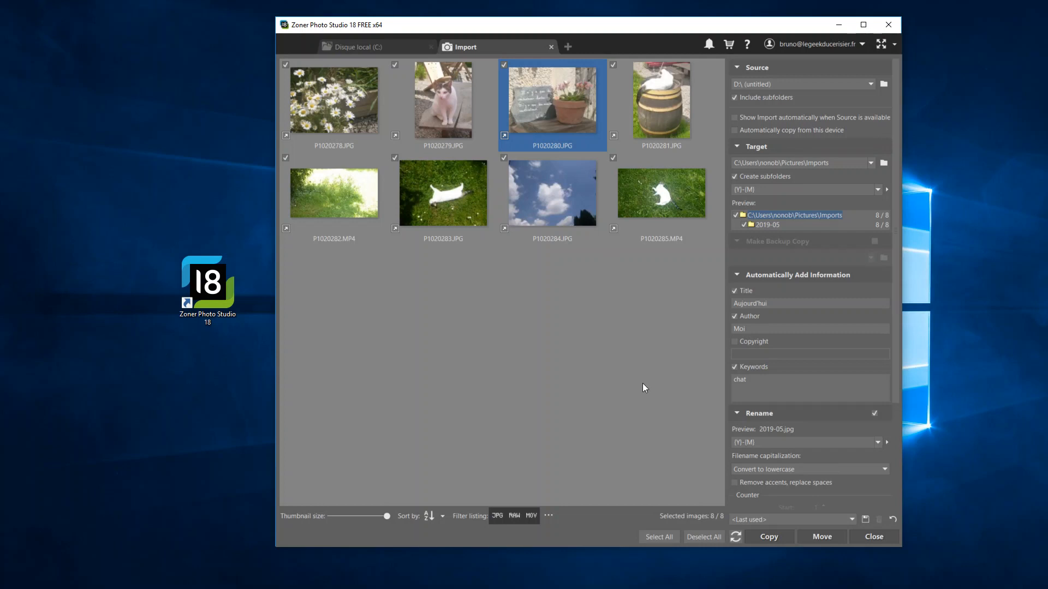
drag(398, 32, 451, 29)
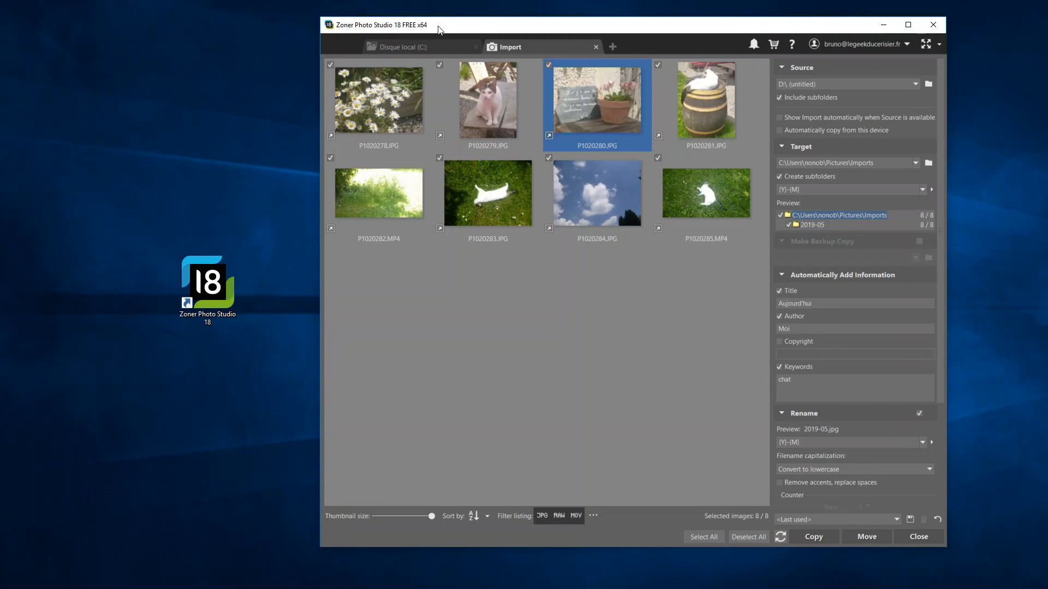
drag(440, 30, 432, 38)
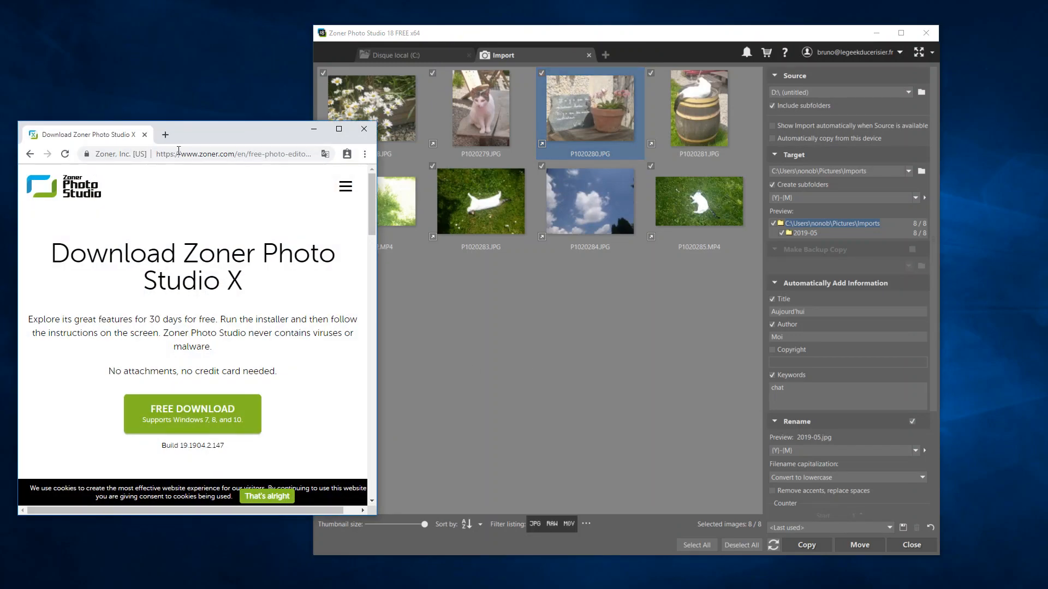
On the Zoner download page in the browser, choose Zoner Photo Studio 18 among the older versions and close the browser window
drag(207, 133, 383, 131)
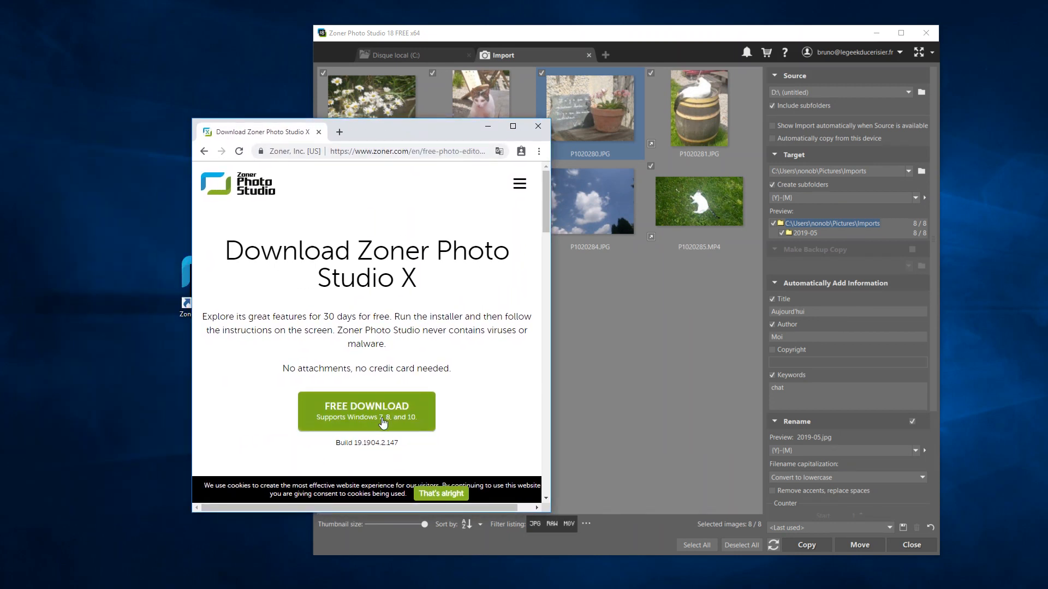
drag(415, 277, 360, 253)
click(439, 285)
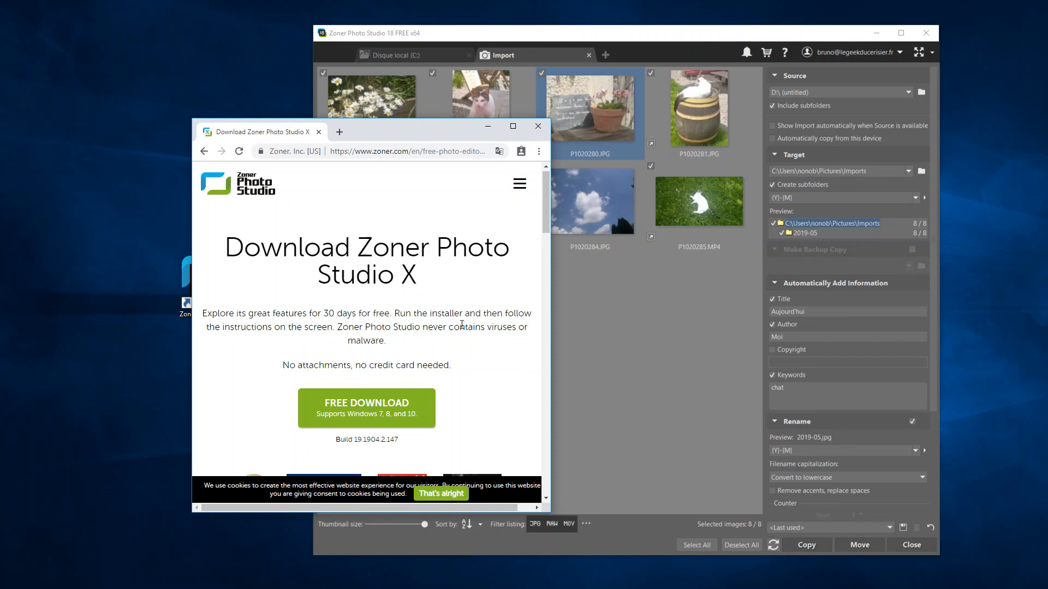
scroll(461, 347, down, 1)
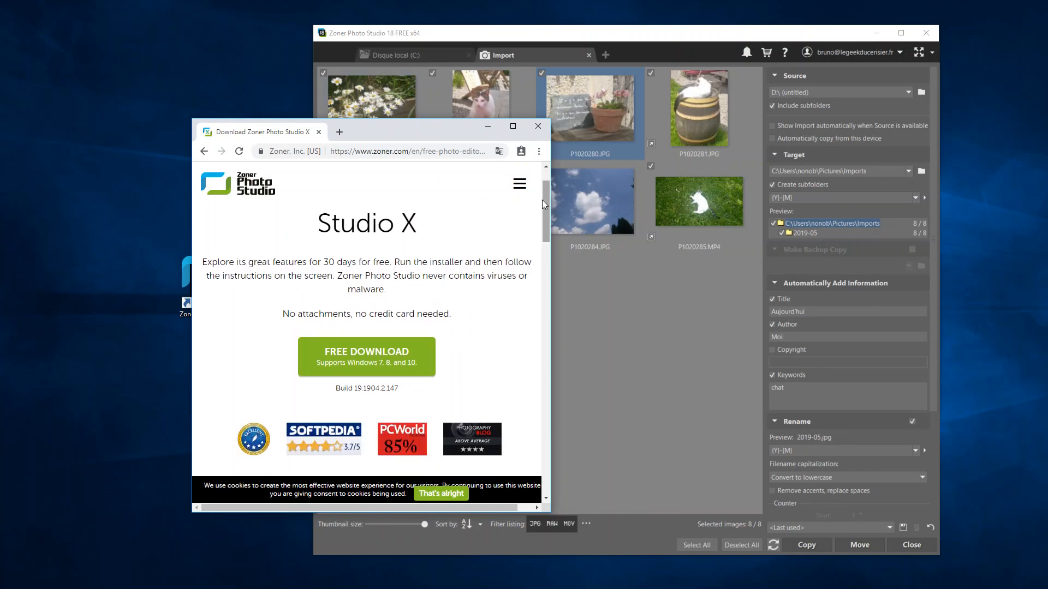
drag(541, 199, 539, 264)
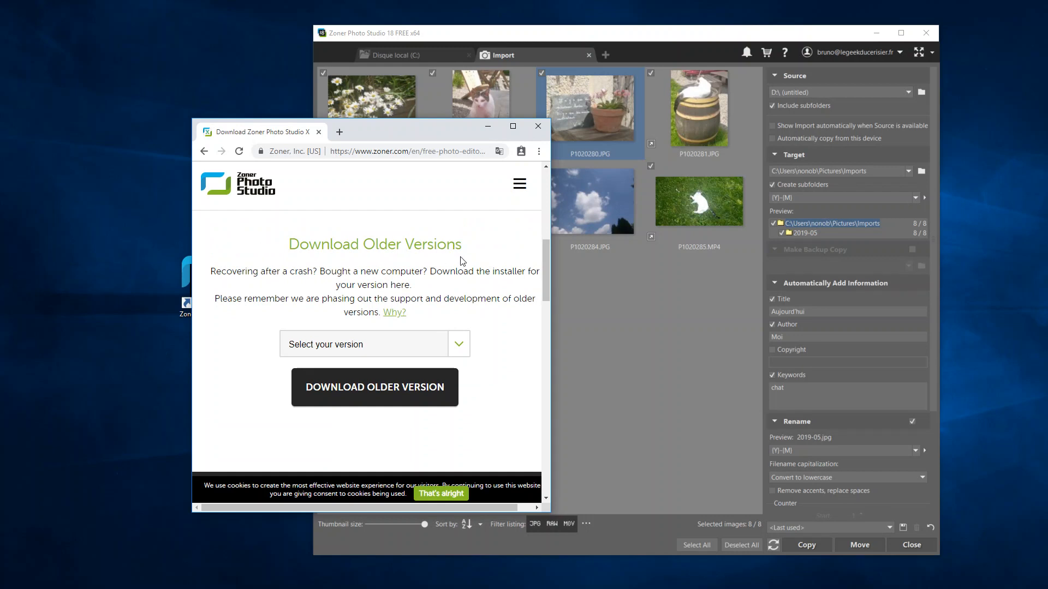
click(464, 350)
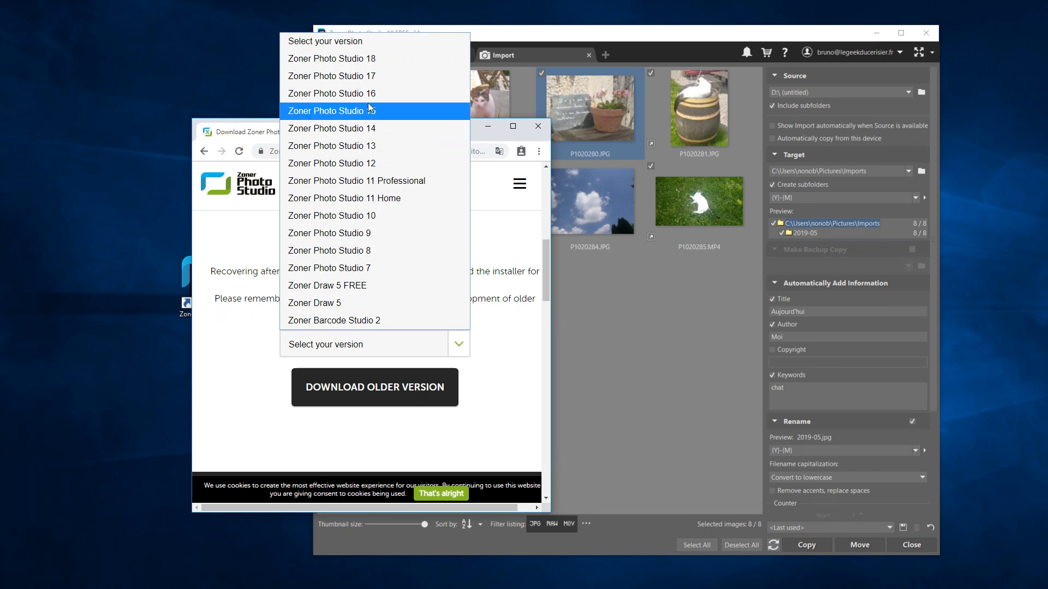
click(378, 60)
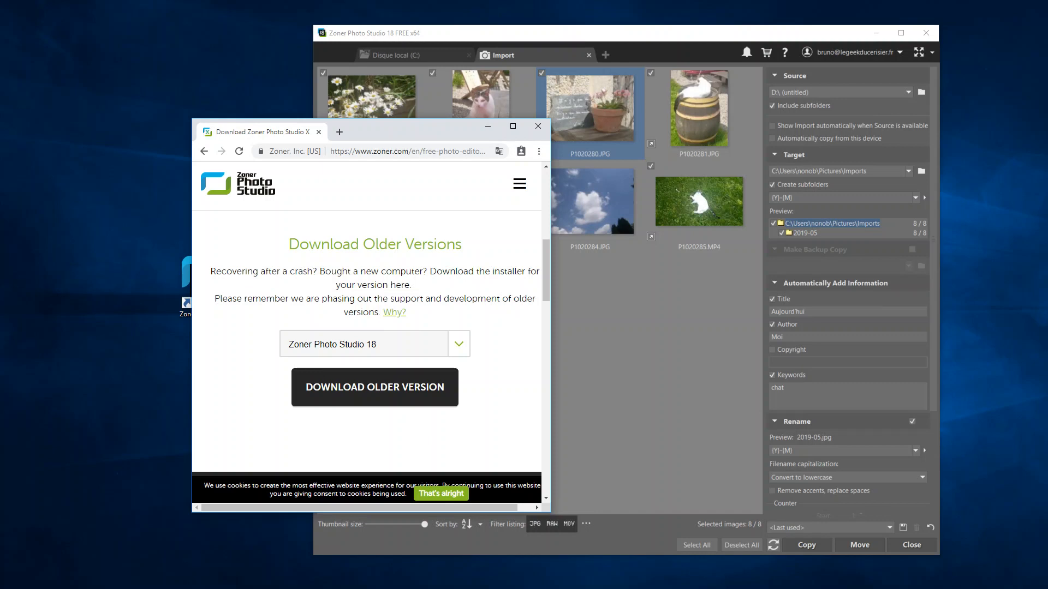
click(538, 126)
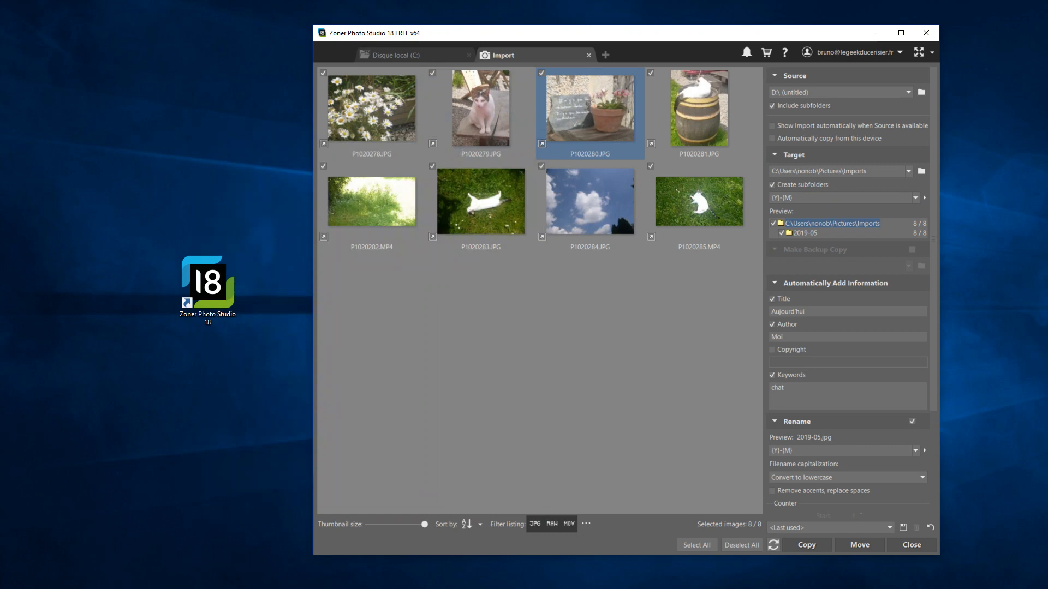